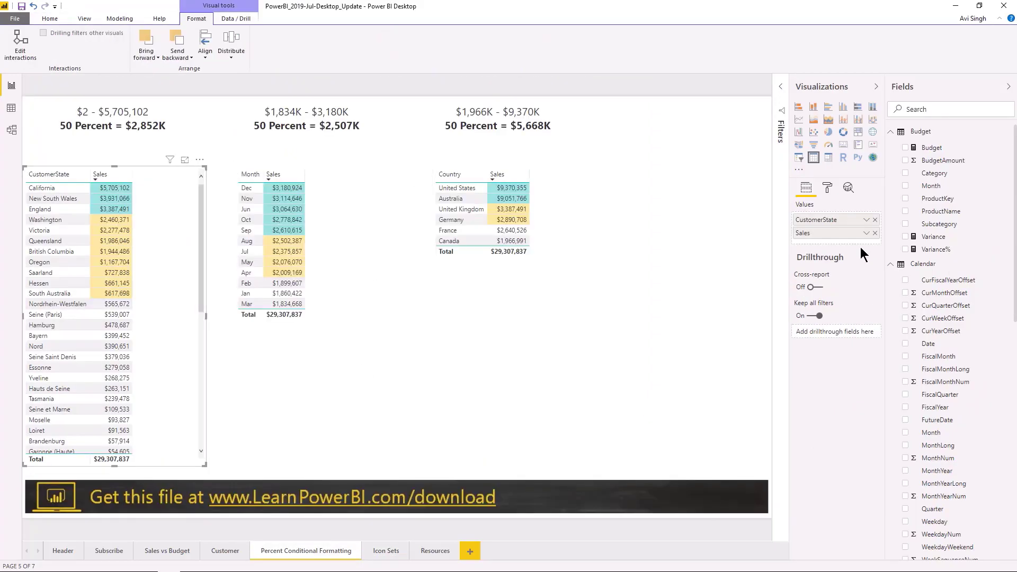
pyautogui.click(866, 234)
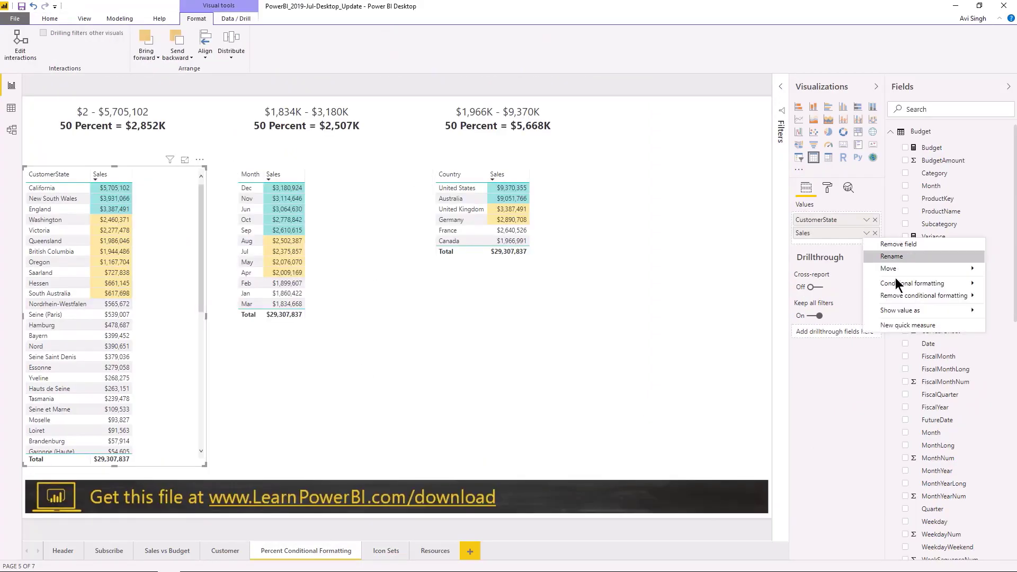
pyautogui.moveTo(895, 284)
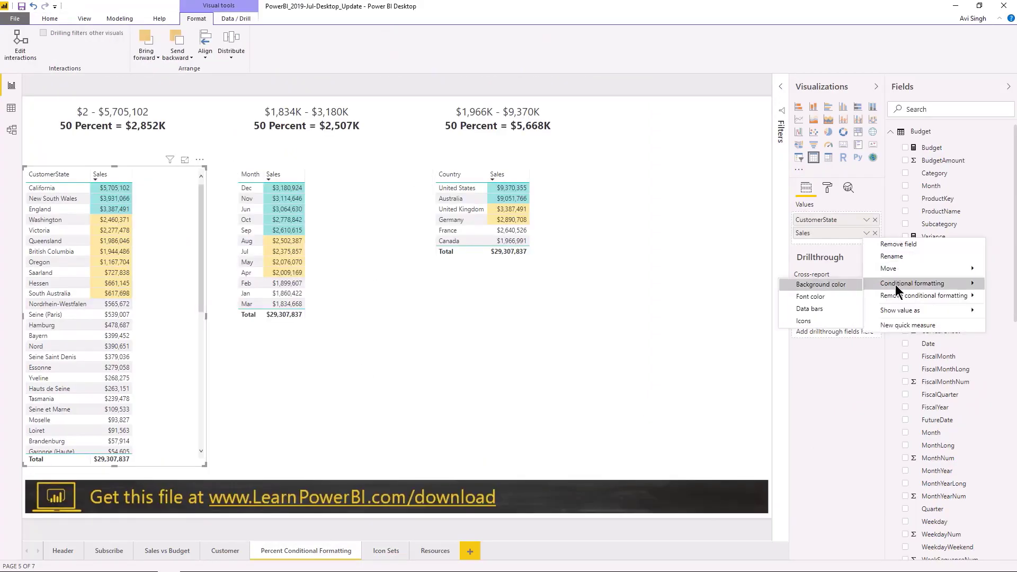
pyautogui.click(821, 287)
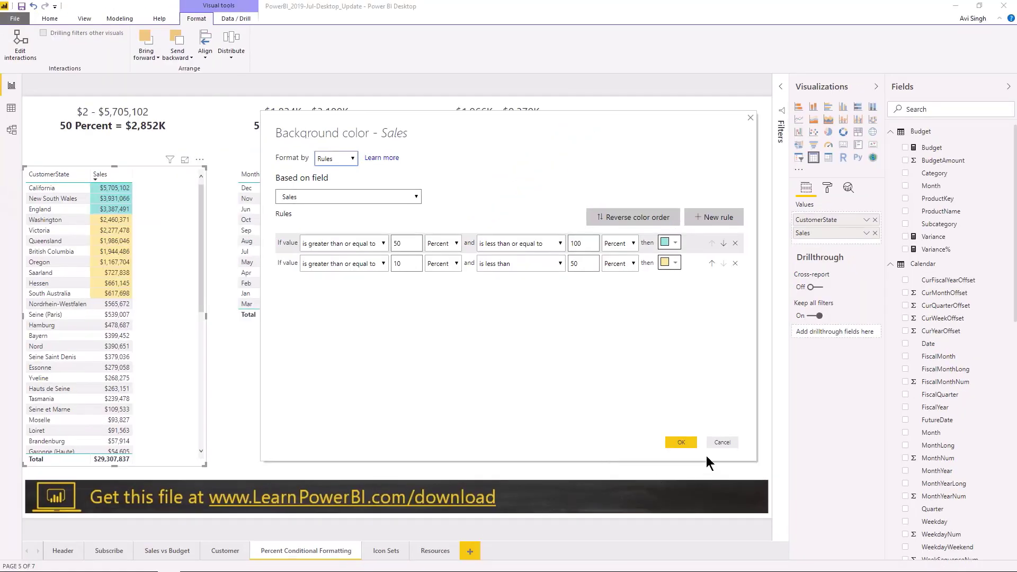
pyautogui.click(787, 489)
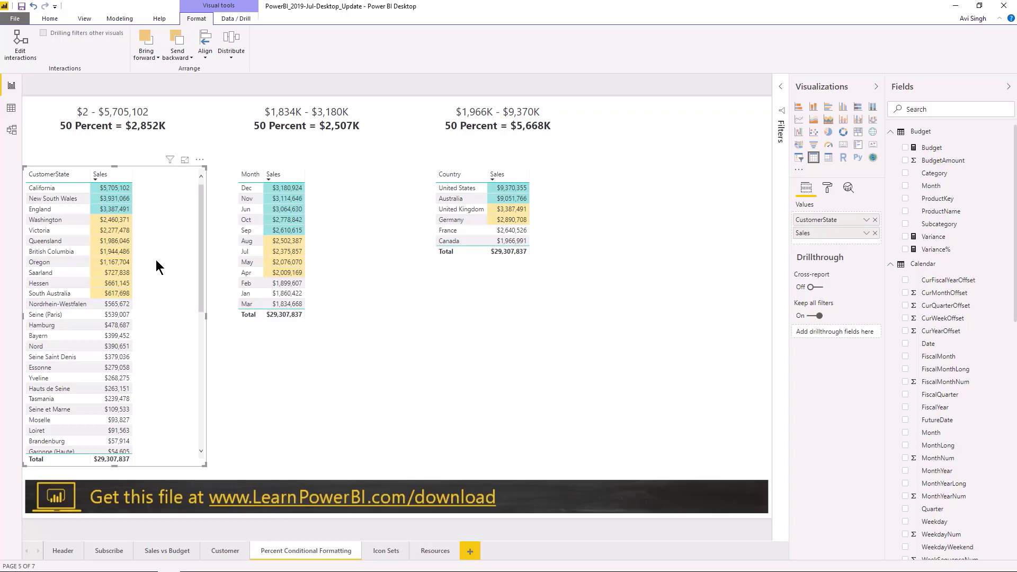
pyautogui.scroll(-8, 158, 264)
pyautogui.scroll(-1, 153, 344)
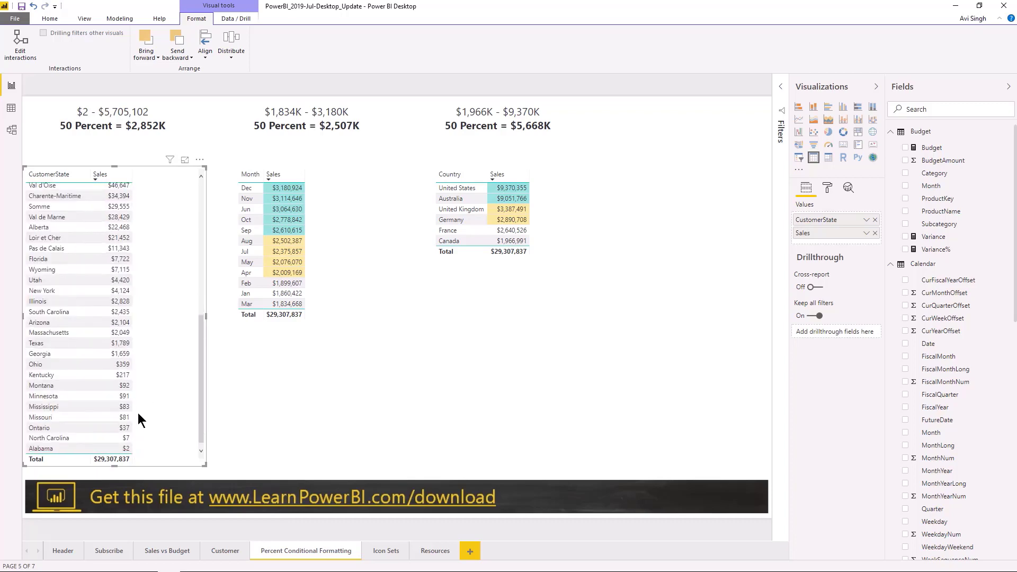
pyautogui.scroll(9, 141, 370)
pyautogui.scroll(-9, 153, 344)
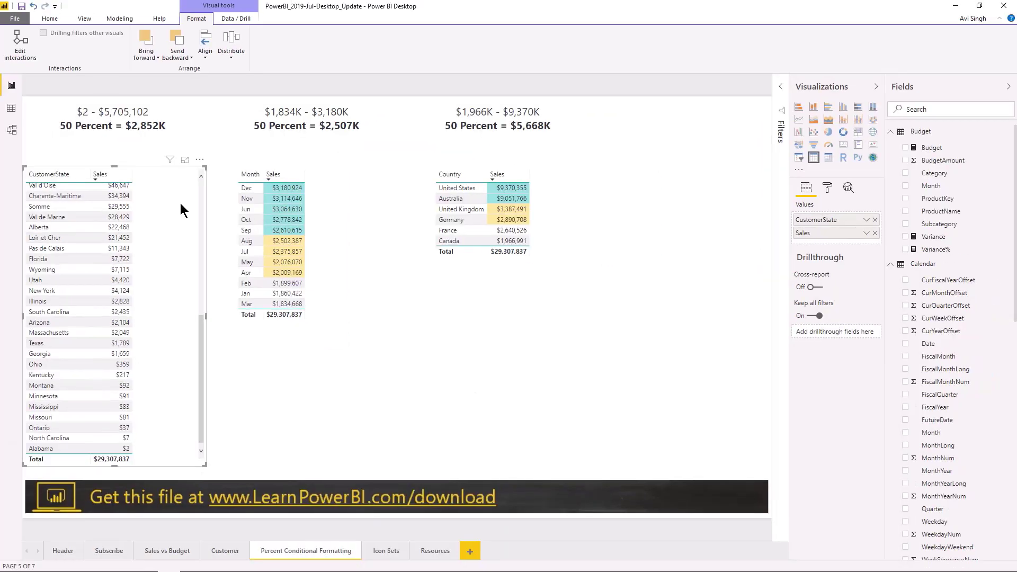
pyautogui.scroll(9, 169, 218)
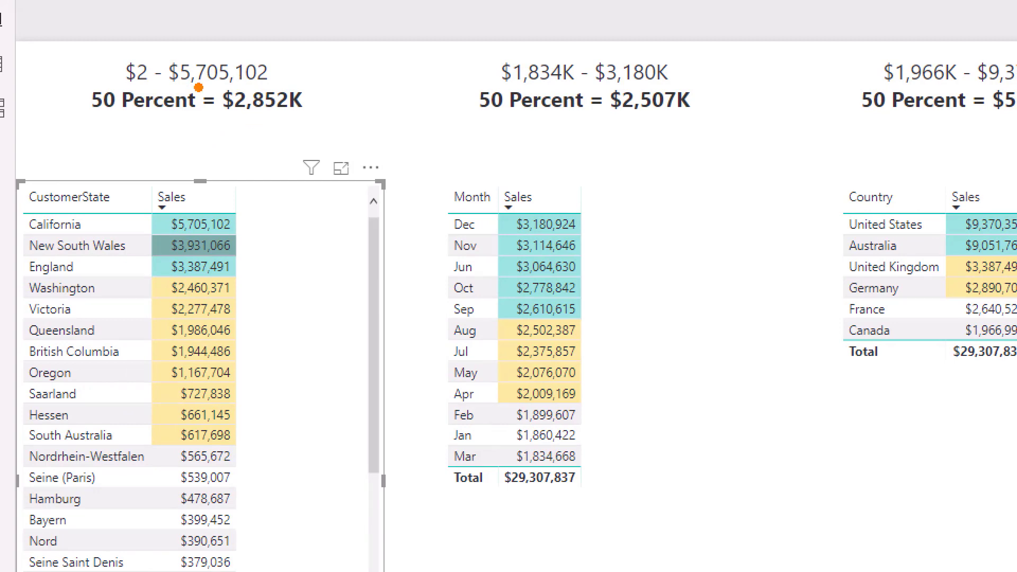
pyautogui.moveTo(232, 121); pyautogui.dragTo(301, 125)
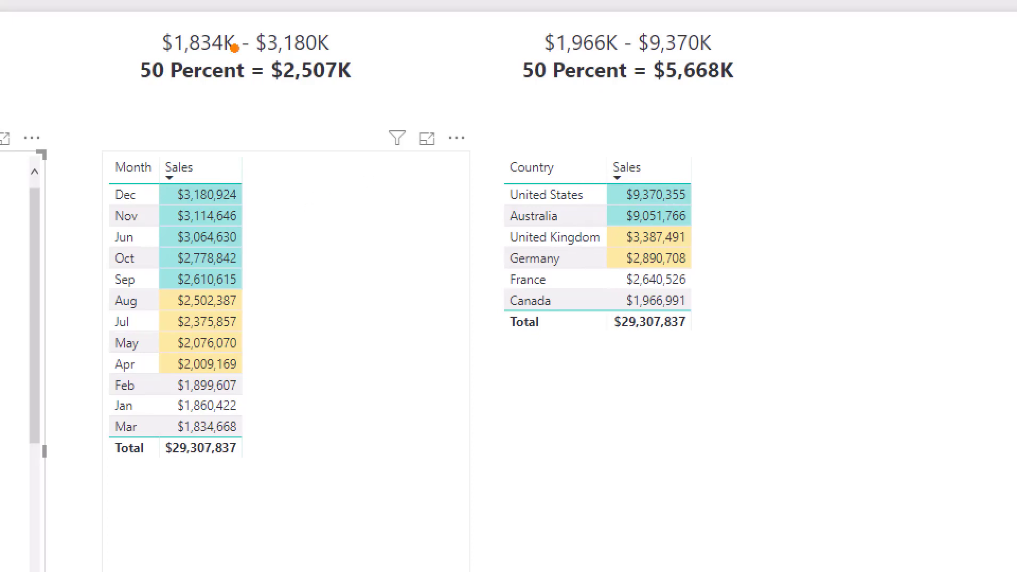
pyautogui.moveTo(190, 61); pyautogui.dragTo(335, 54)
pyautogui.moveTo(195, 89); pyautogui.dragTo(264, 92)
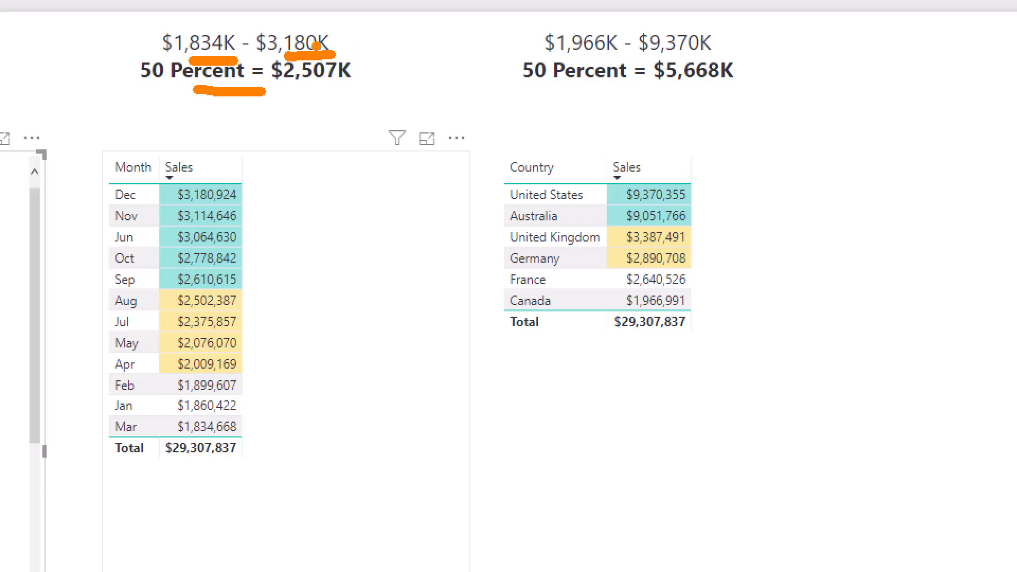
pyautogui.moveTo(246, 426); pyautogui.dragTo(398, 406)
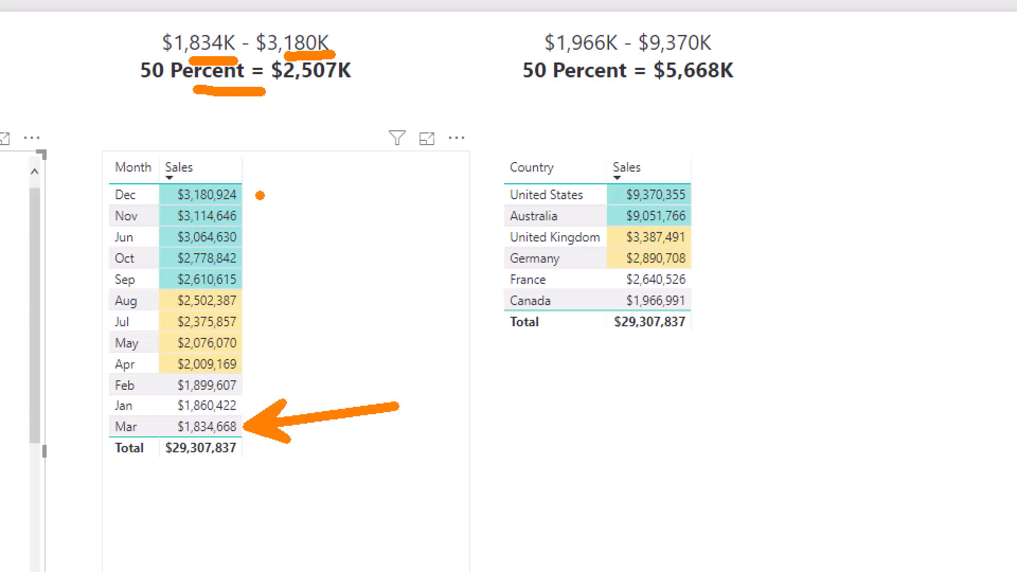
pyautogui.moveTo(254, 193); pyautogui.dragTo(361, 174)
pyautogui.moveTo(700, 301); pyautogui.dragTo(791, 290)
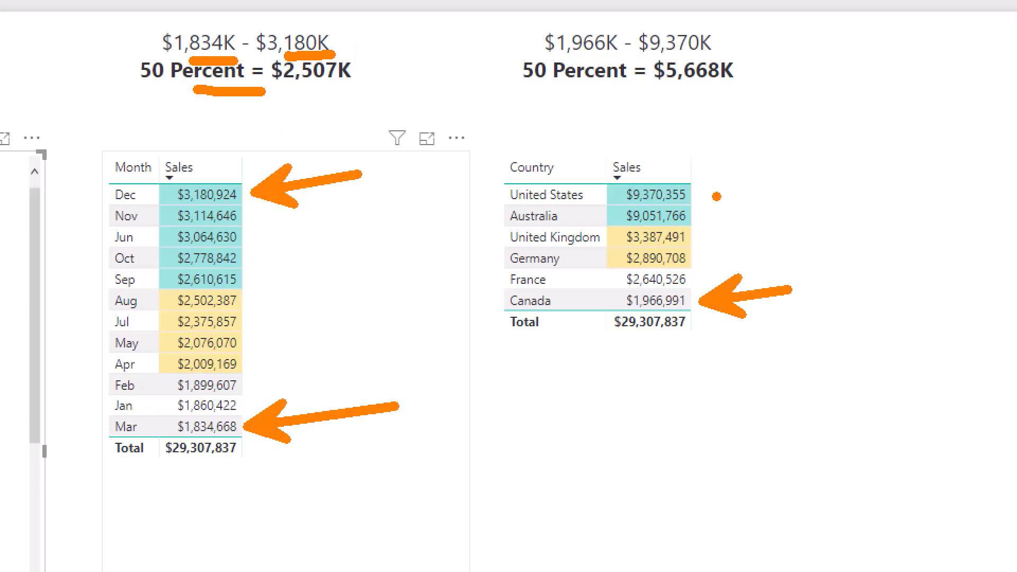
pyautogui.moveTo(700, 193); pyautogui.dragTo(794, 177)
pyautogui.press('Escape')
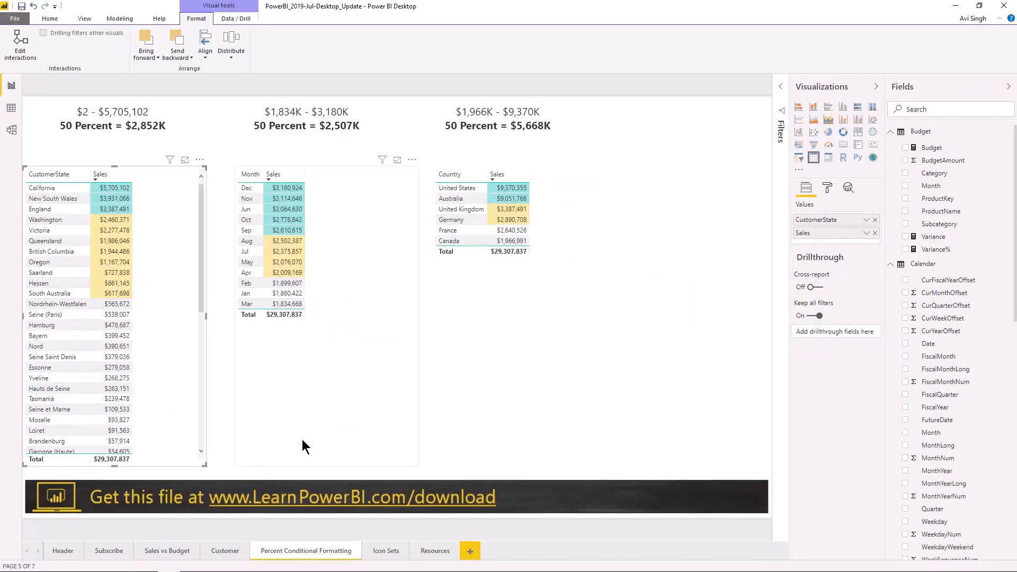
pyautogui.hotkey('ctrl', '1')
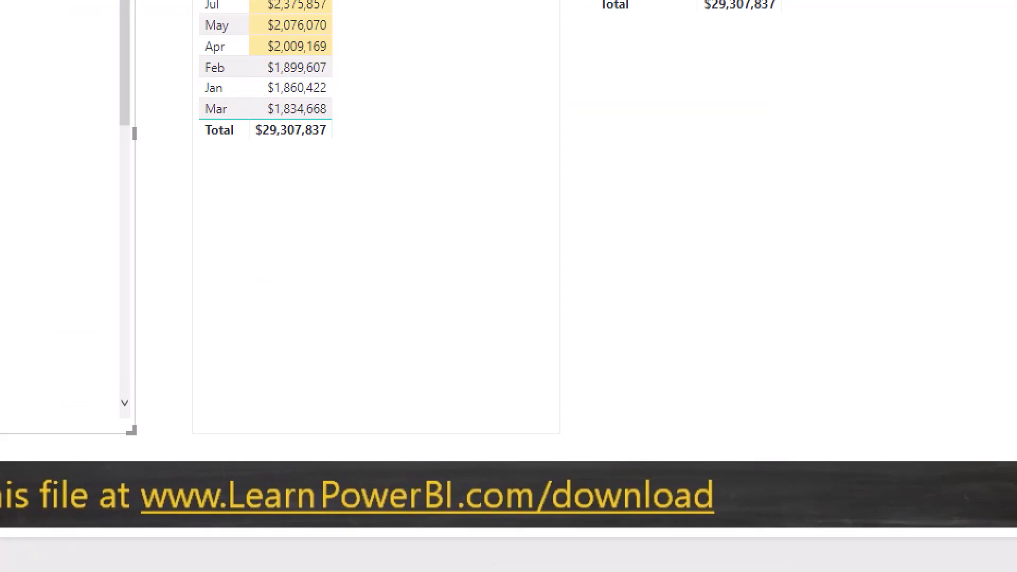
pyautogui.click(283, 494)
pyautogui.press('Escape')
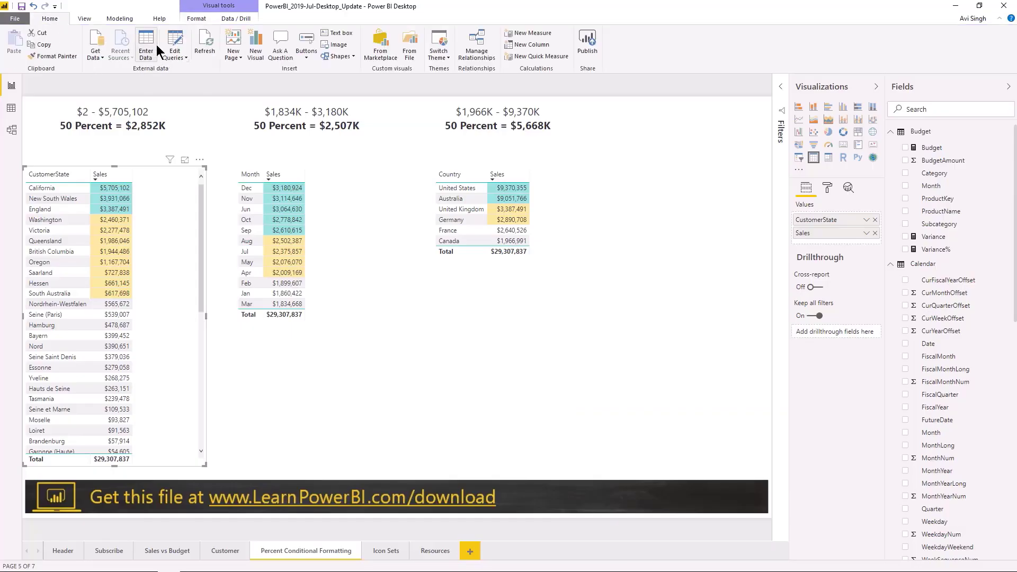
# - Open Power Query and select the Split Column by Position query to show its Dates table
pyautogui.click(174, 41)
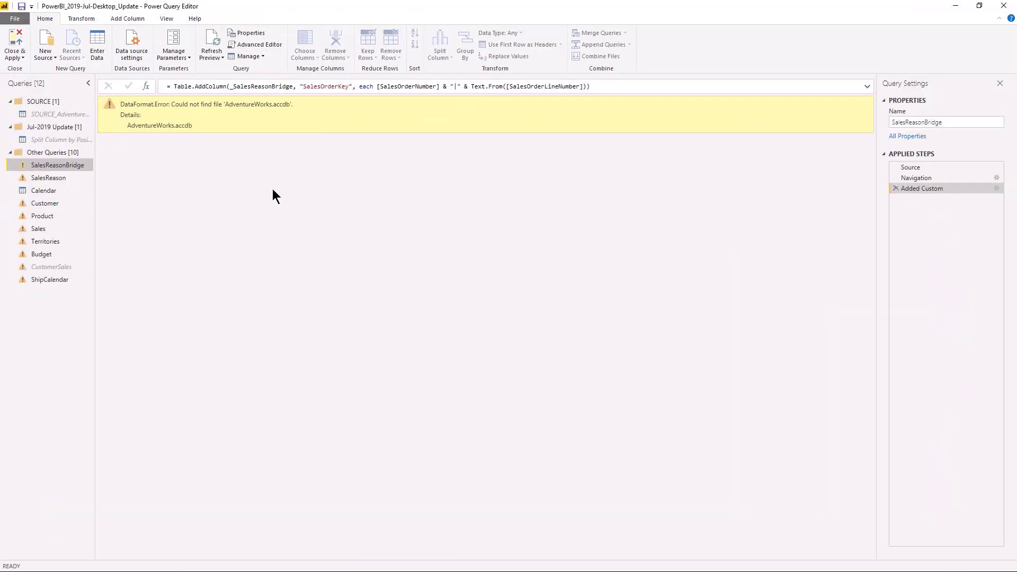
pyautogui.click(46, 137)
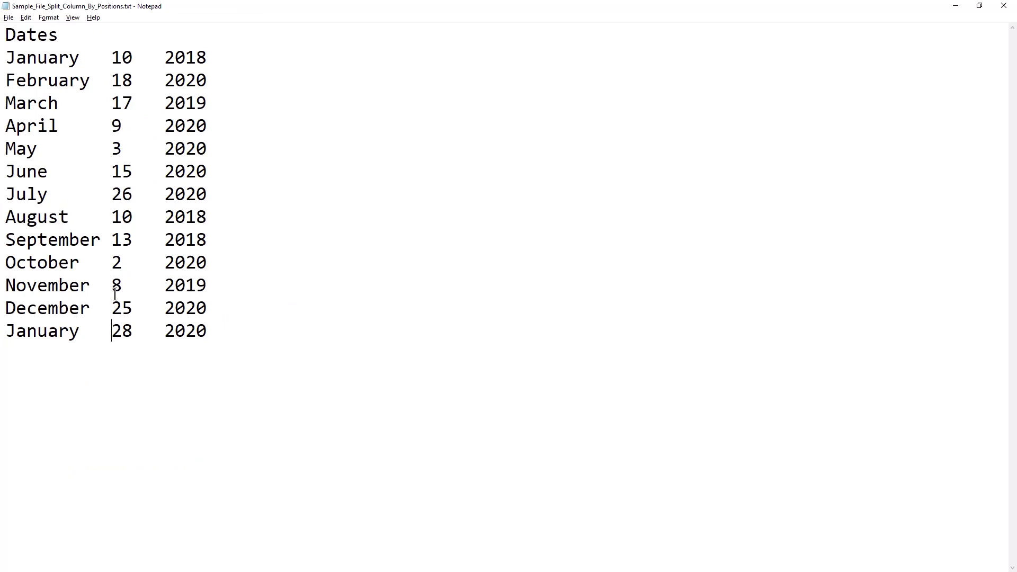
pyautogui.click(112, 58)
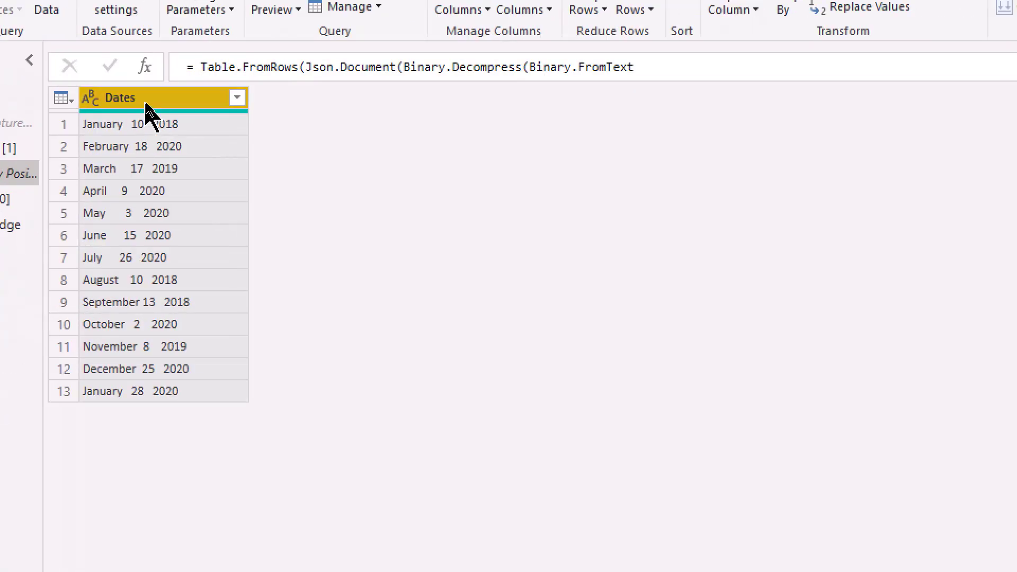
# - Choose Split Column > By Positions on the Dates column to split it at 0, 10, 15
pyautogui.rightClick(149, 109)
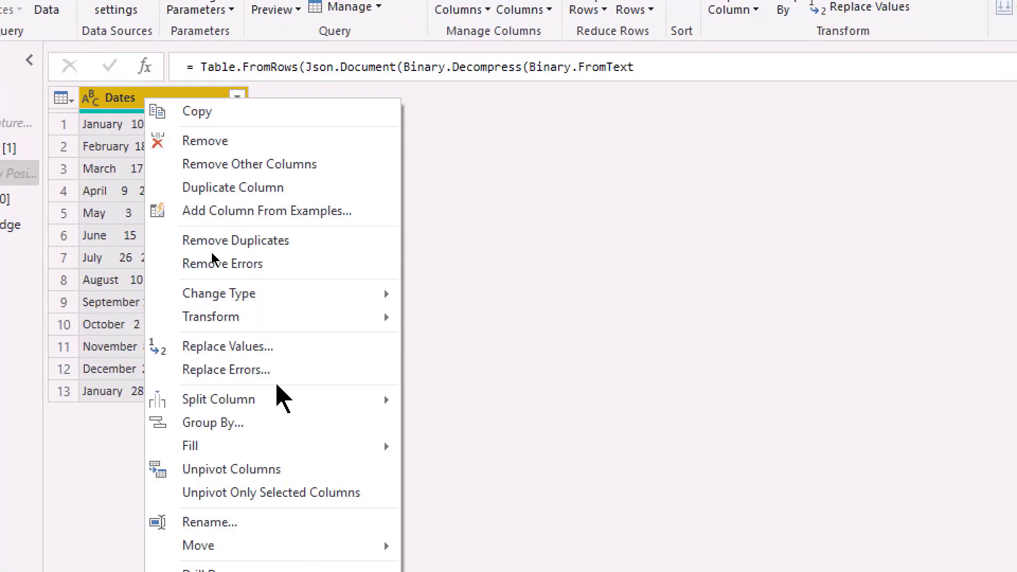
pyautogui.moveTo(283, 403)
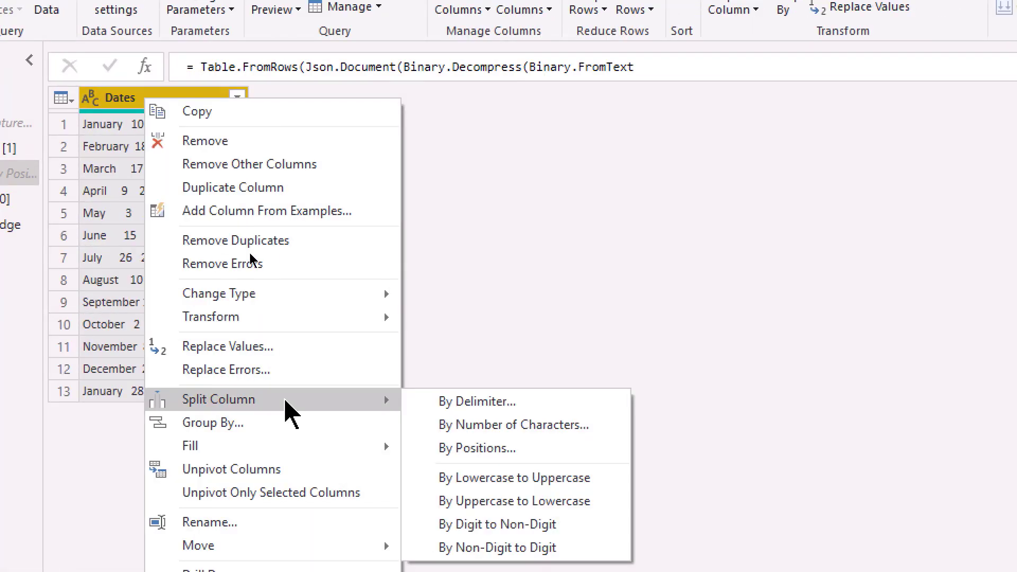
pyautogui.click(489, 451)
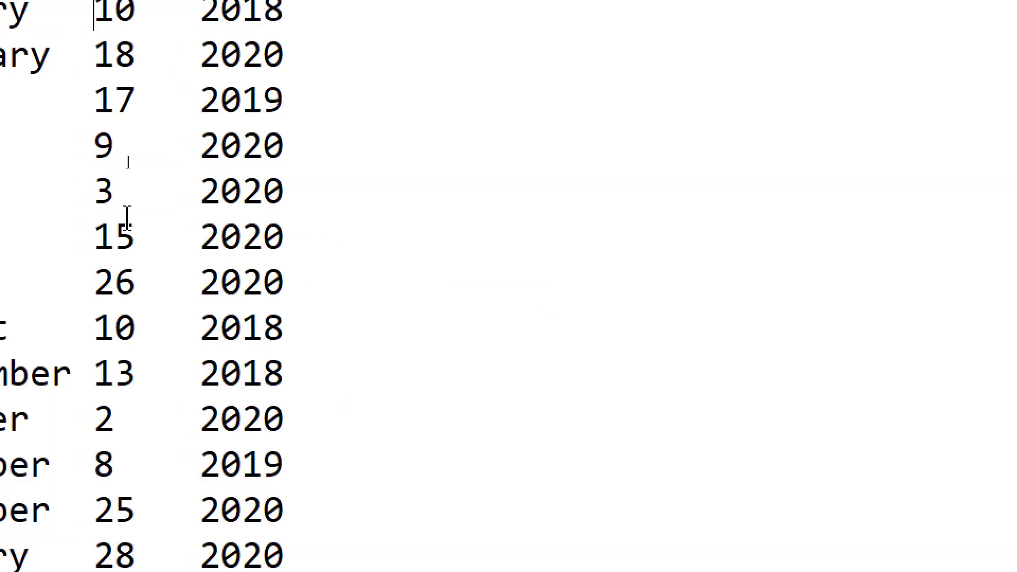
# - Turn off word wrap in Notepad and show the line and column position readout
pyautogui.click(49, 17)
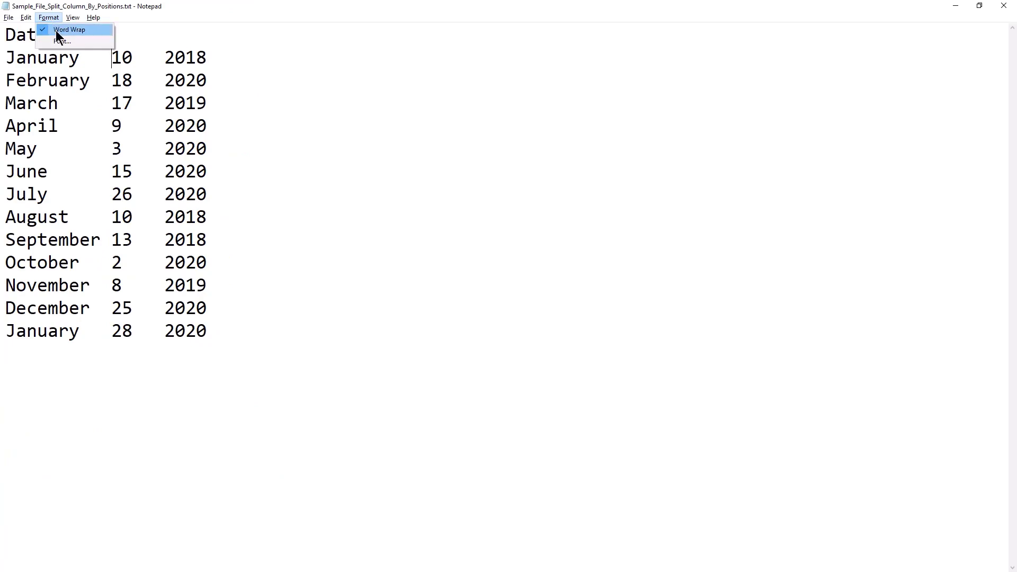
pyautogui.click(56, 31)
pyautogui.click(52, 18)
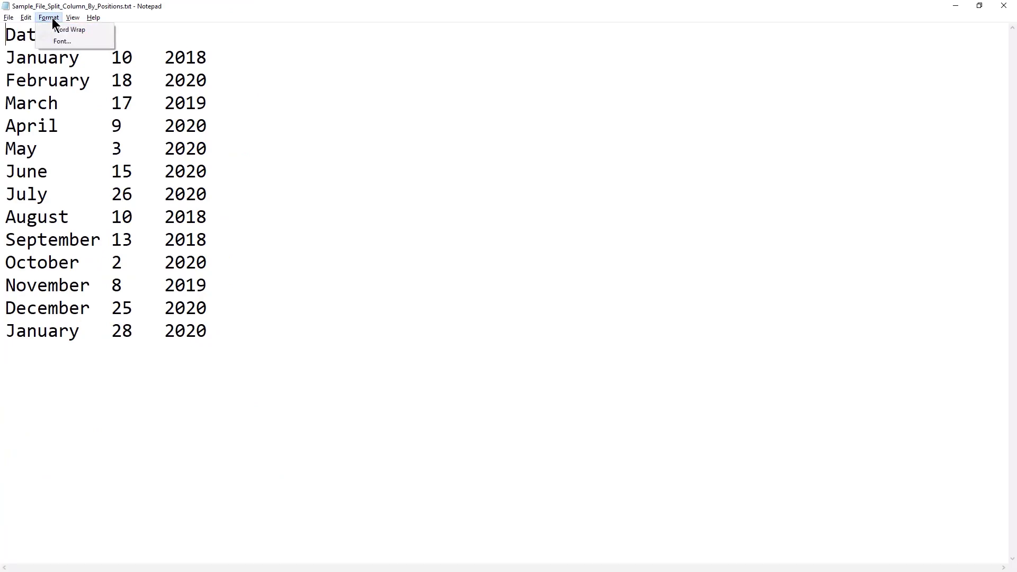
pyautogui.click(95, 30)
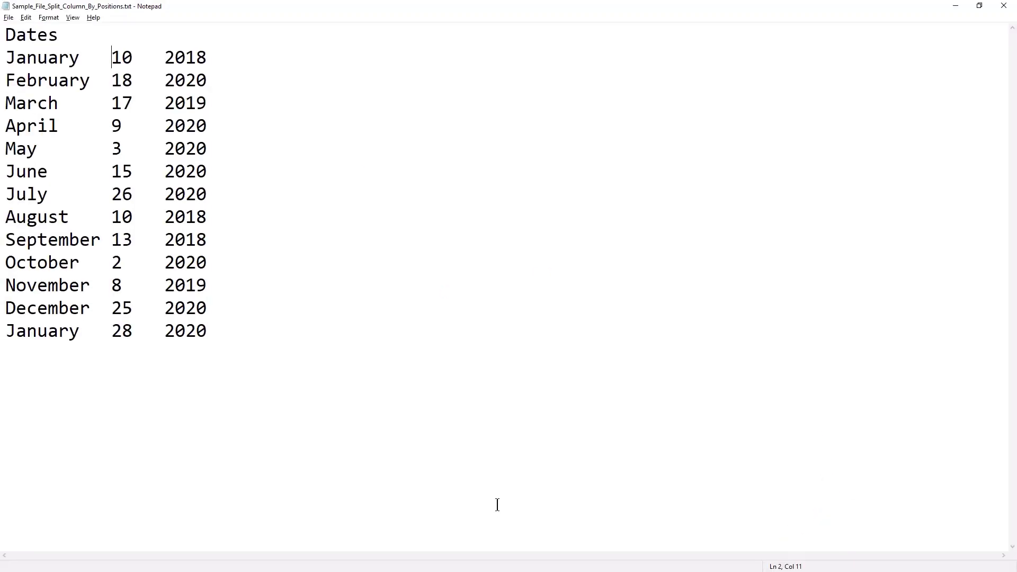
# - Measure where the day and year columns begin in the sample date lines
pyautogui.press('Home')
pyautogui.press('Right')
pyautogui.press('Right')
pyautogui.press('Right')
pyautogui.press('Right')
pyautogui.press('Right')
pyautogui.press('Right')
pyautogui.press('Right')
pyautogui.press('Right')
pyautogui.press('Right')
pyautogui.press('Right')
pyautogui.moveTo(112, 58); pyautogui.dragTo(122, 103)
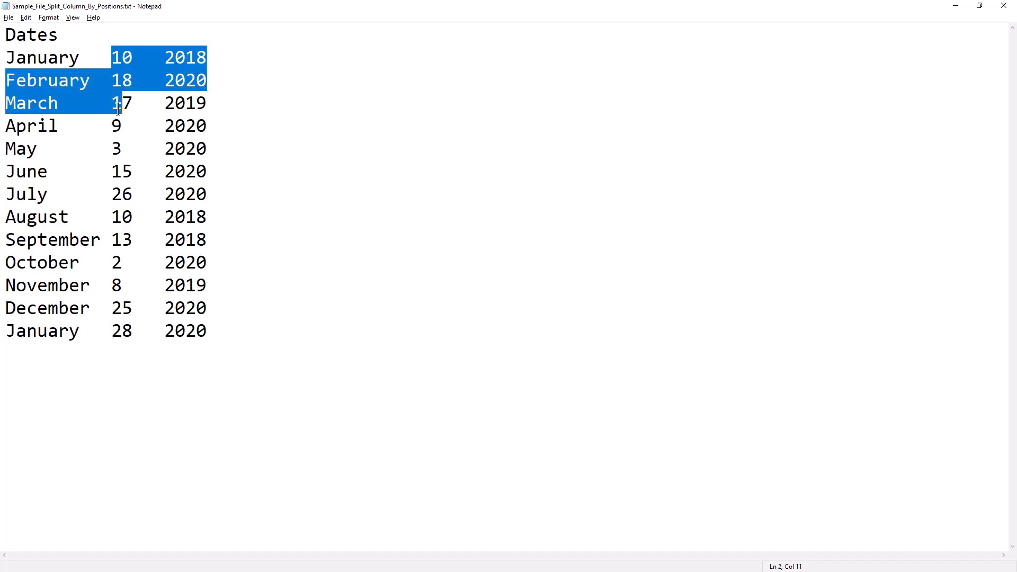
pyautogui.click(117, 63)
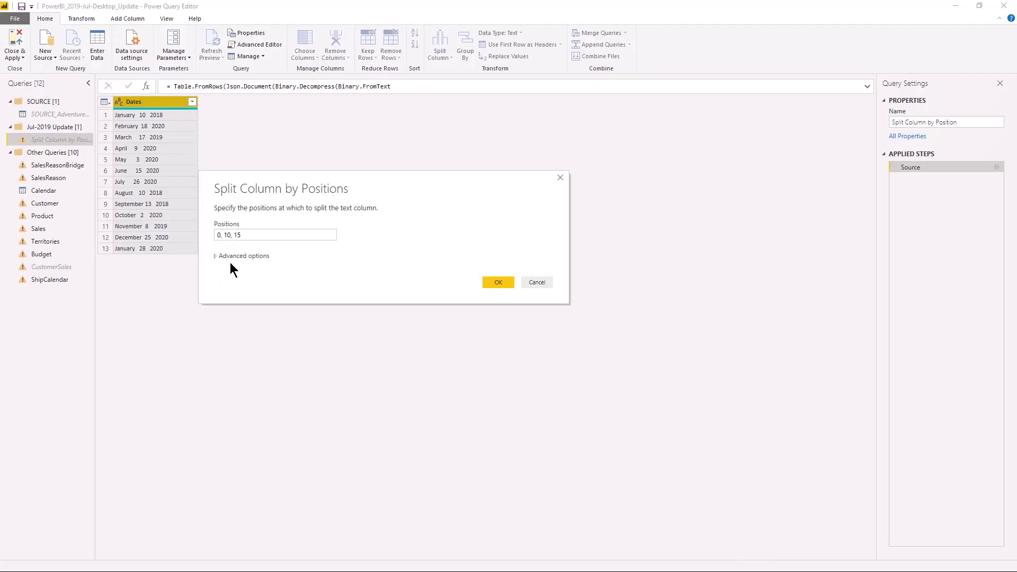
# - Apply the 0, 10, 15 split, preview the March cell, and select the Dates.1 column
pyautogui.click(494, 286)
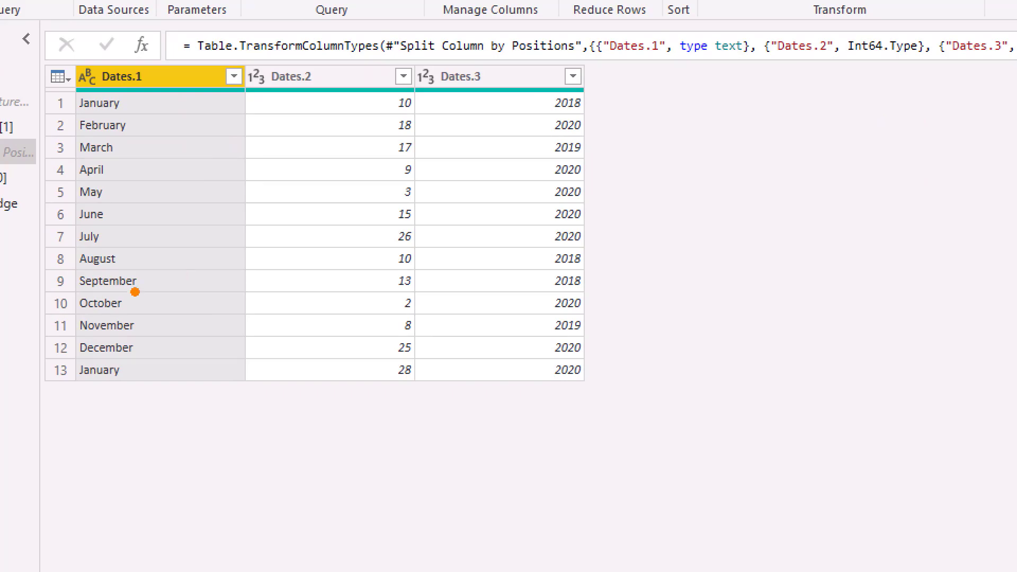
pyautogui.click(106, 147)
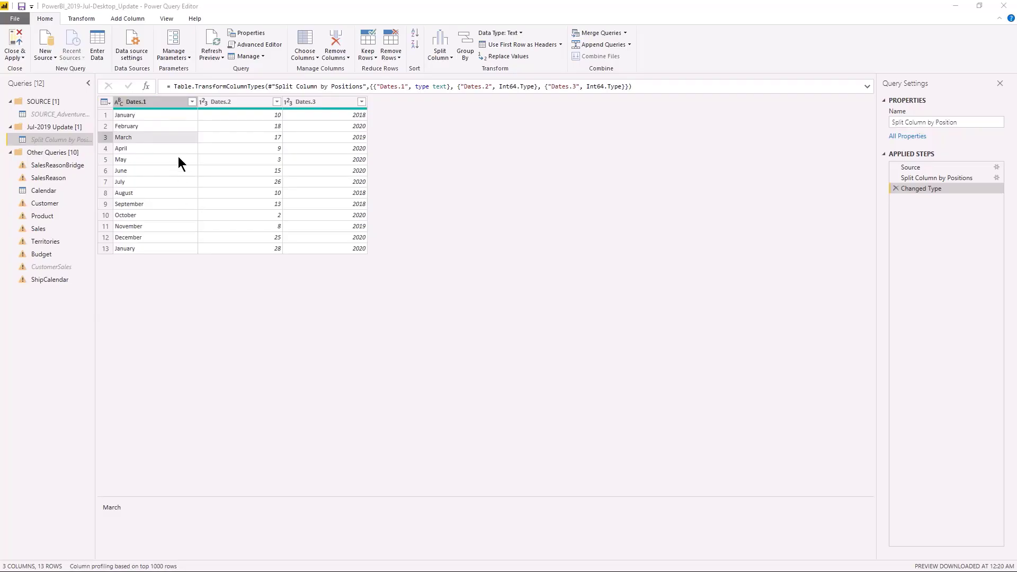
pyautogui.click(167, 102)
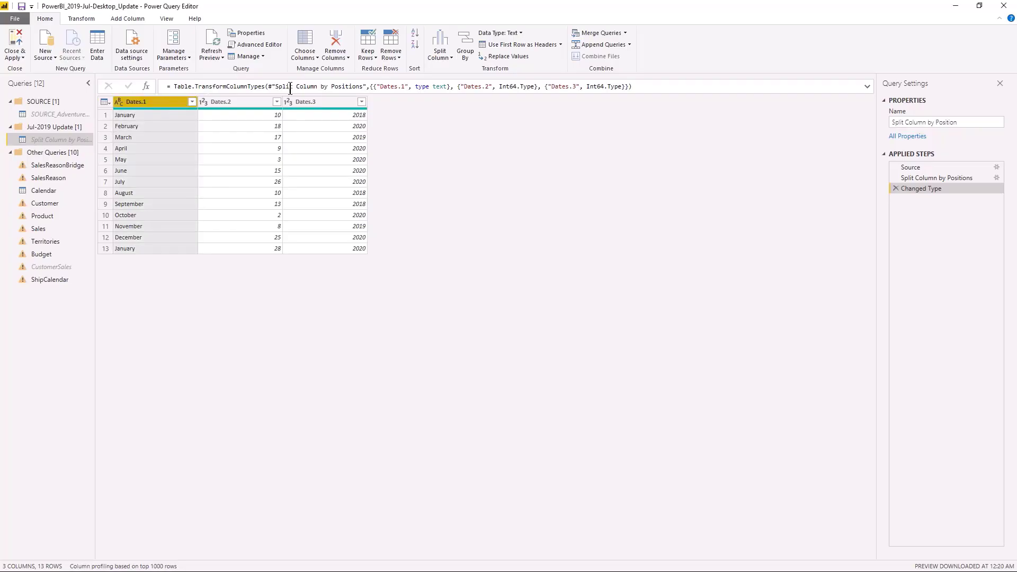
pyautogui.click(88, 21)
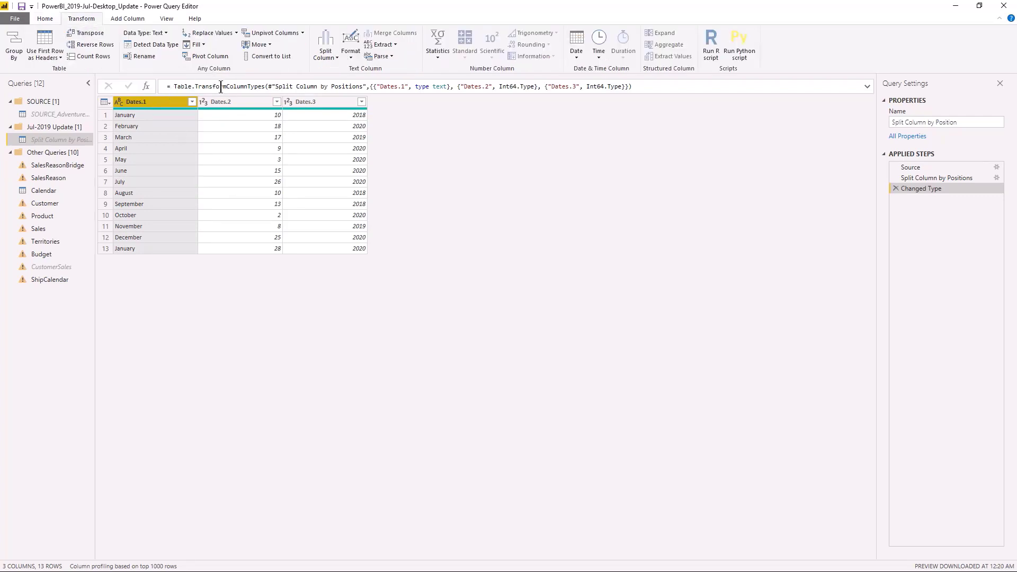
# - Look at the Transform > Format text options and close them without applying any
pyautogui.click(349, 54)
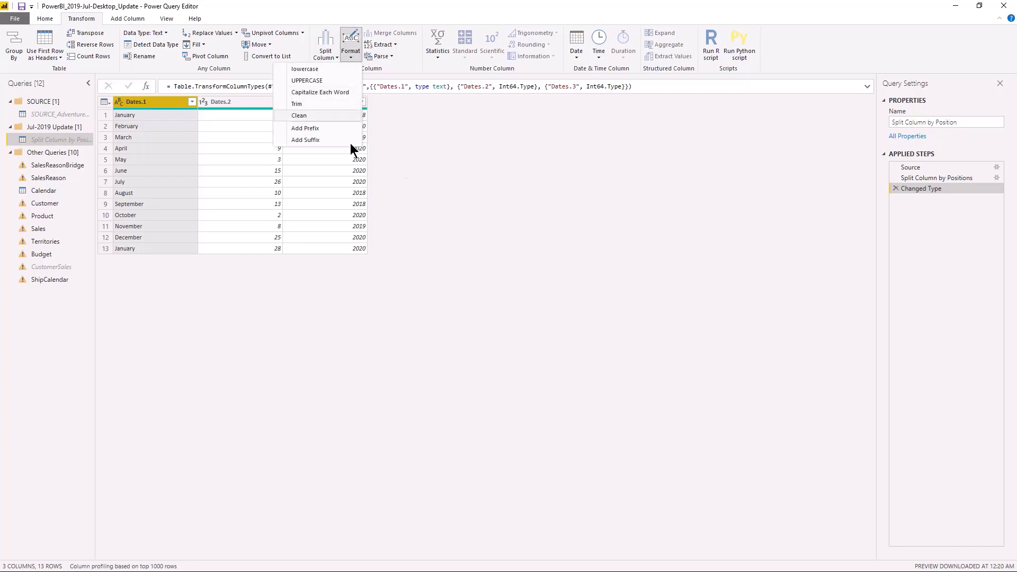
pyautogui.click(181, 141)
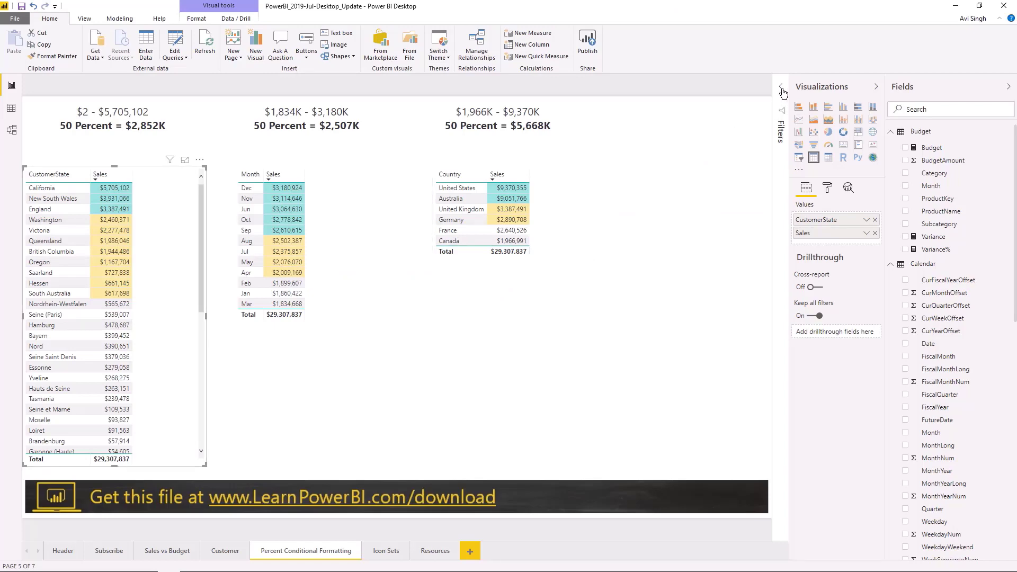
# - Switch to the Sales vs Budget page with the Visualizations and Fields panes collapsed
pyautogui.click(781, 89)
pyautogui.click(782, 89)
pyautogui.click(174, 551)
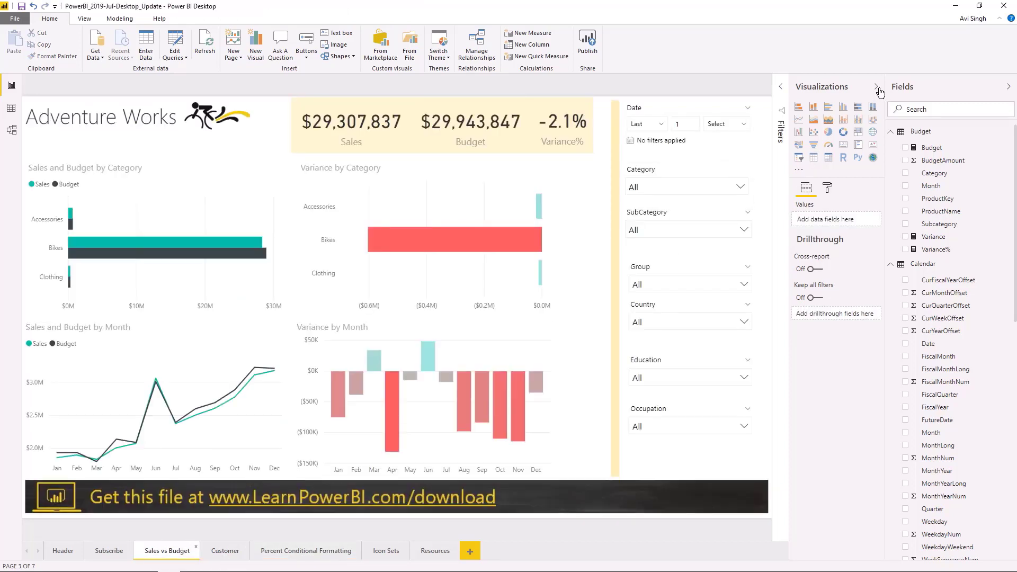
pyautogui.click(876, 87)
pyautogui.click(1008, 89)
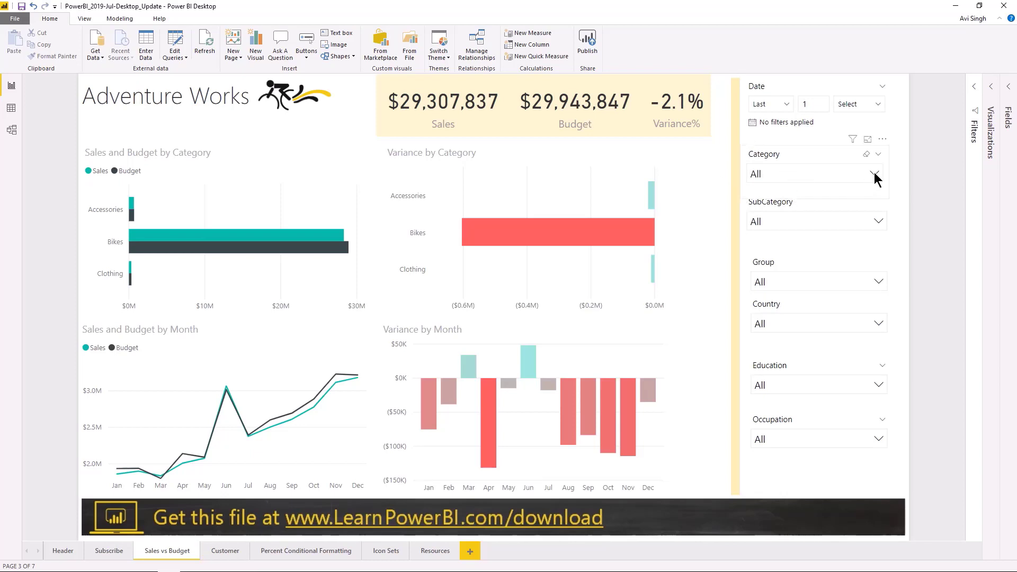
pyautogui.click(874, 173)
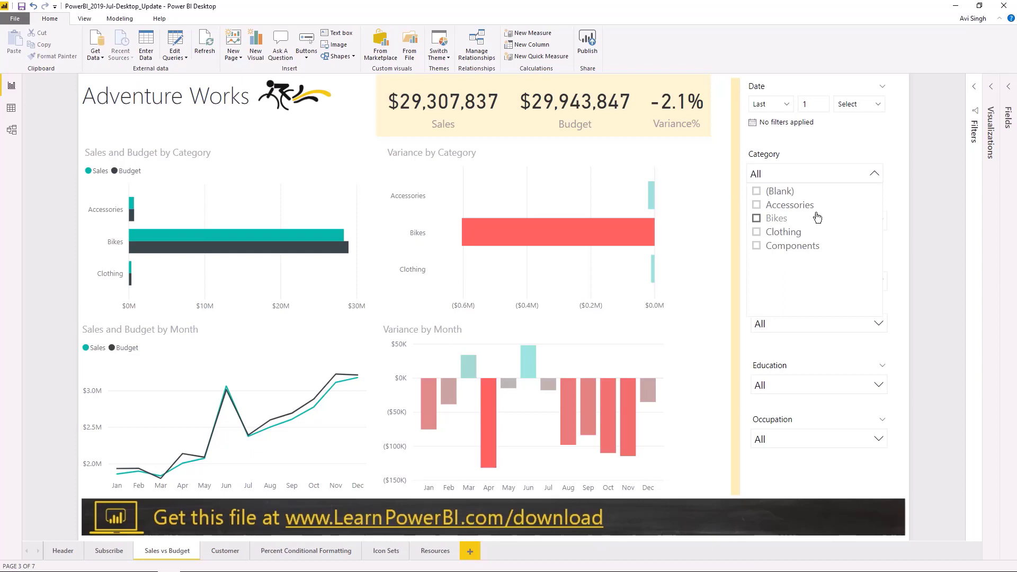
pyautogui.click(874, 173)
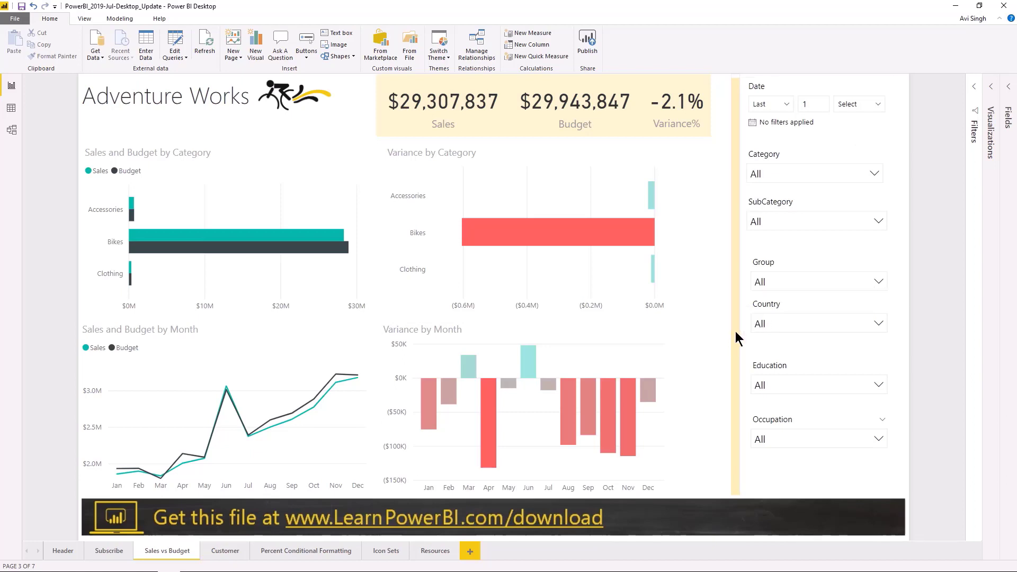
pyautogui.click(874, 174)
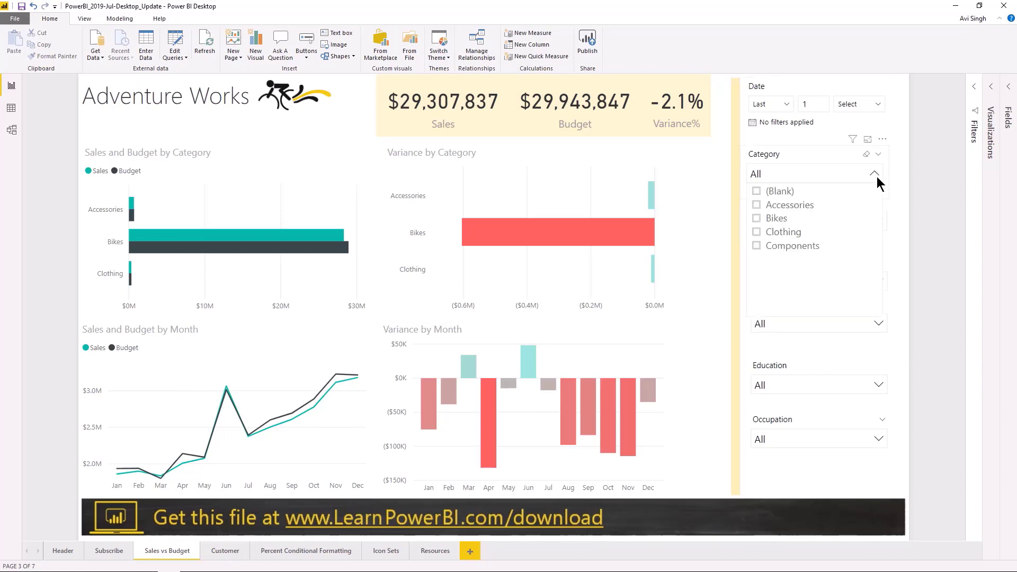
pyautogui.click(723, 253)
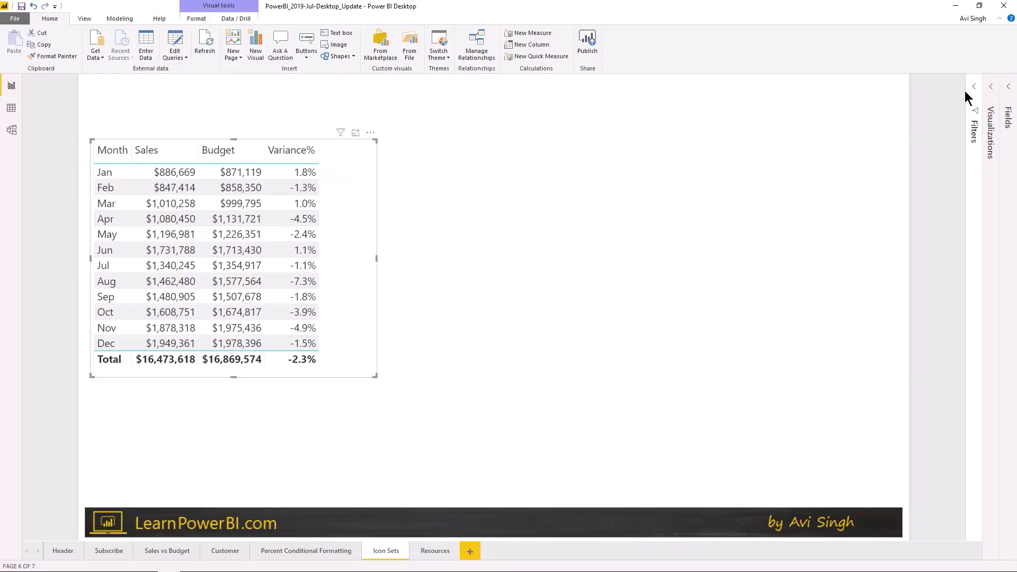
# - Expand Visualizations and choose Conditional formatting > Icons for the Variance% field
pyautogui.click(991, 90)
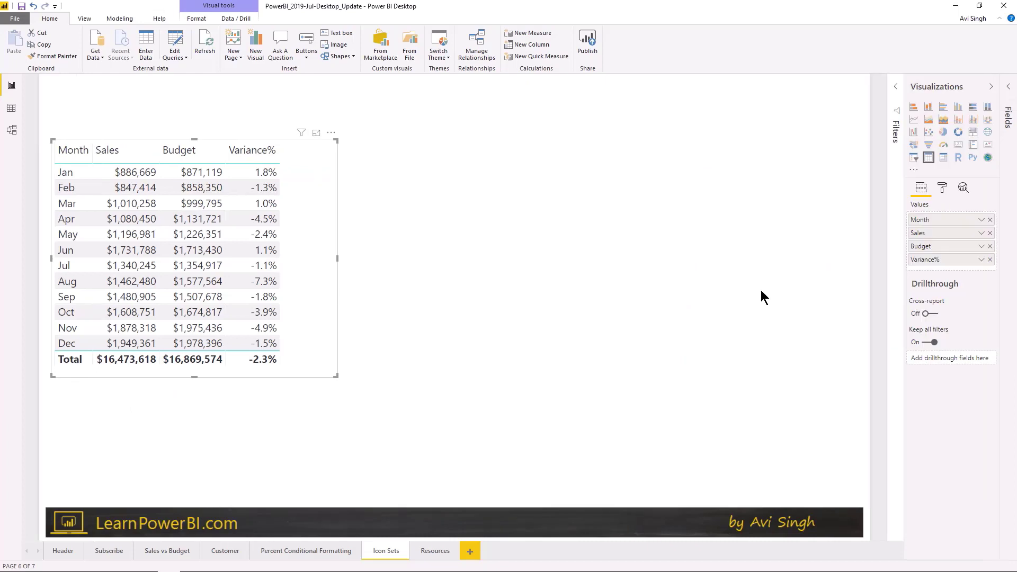
pyautogui.click(981, 260)
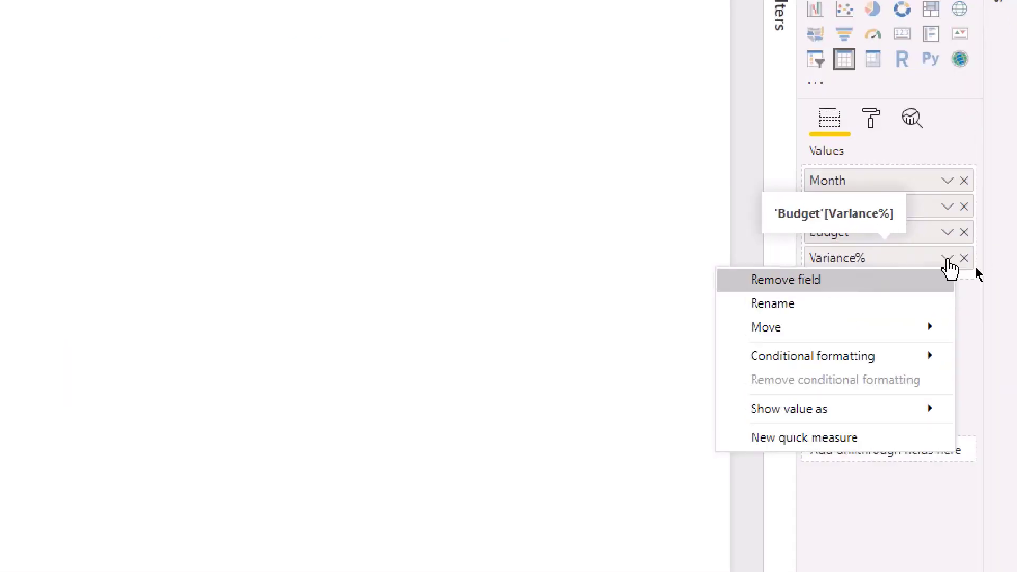
pyautogui.moveTo(806, 368)
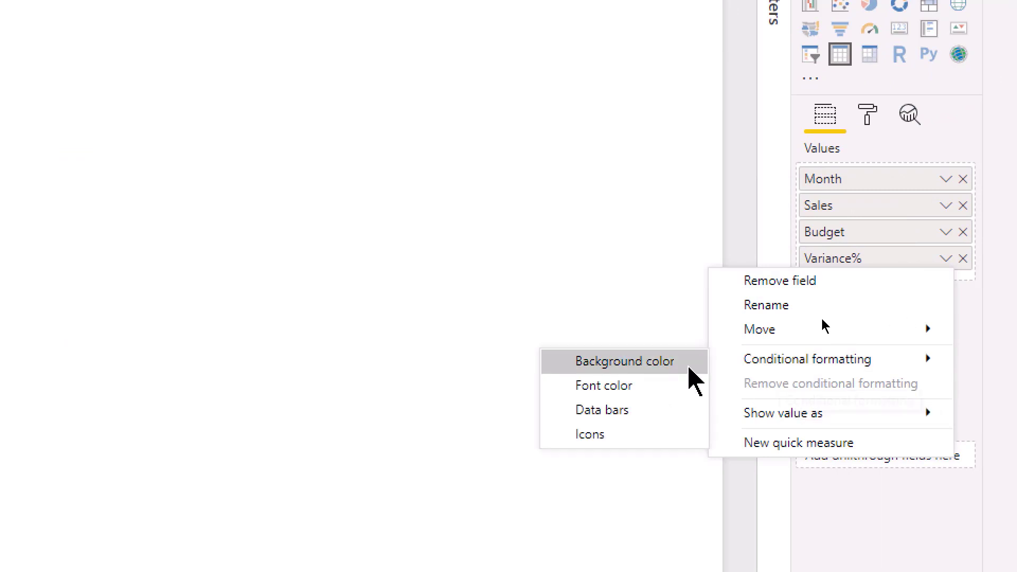
pyautogui.click(592, 436)
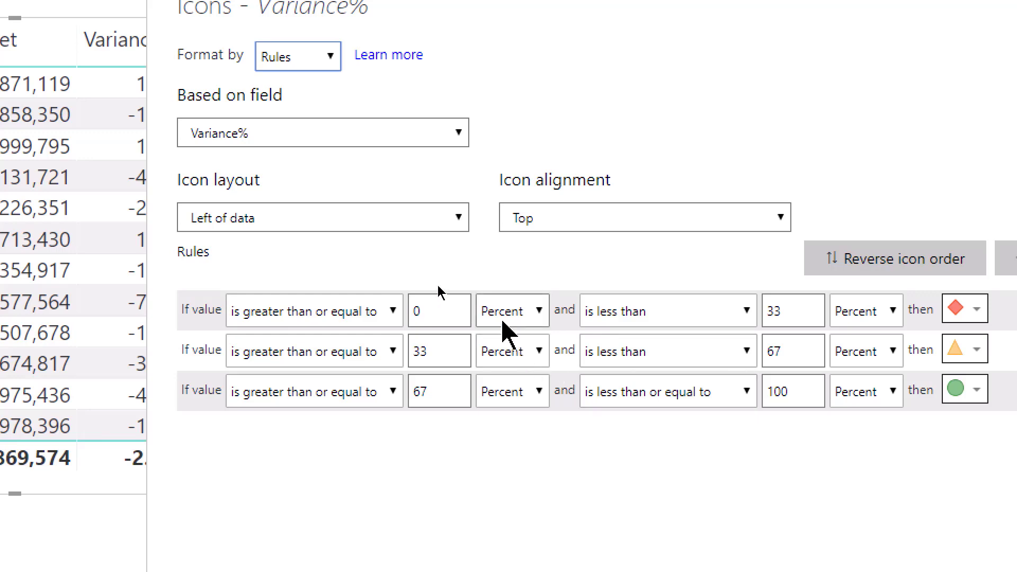
# - Keep Percent units and the red diamond icon for the 0–33 rule
pyautogui.click(507, 315)
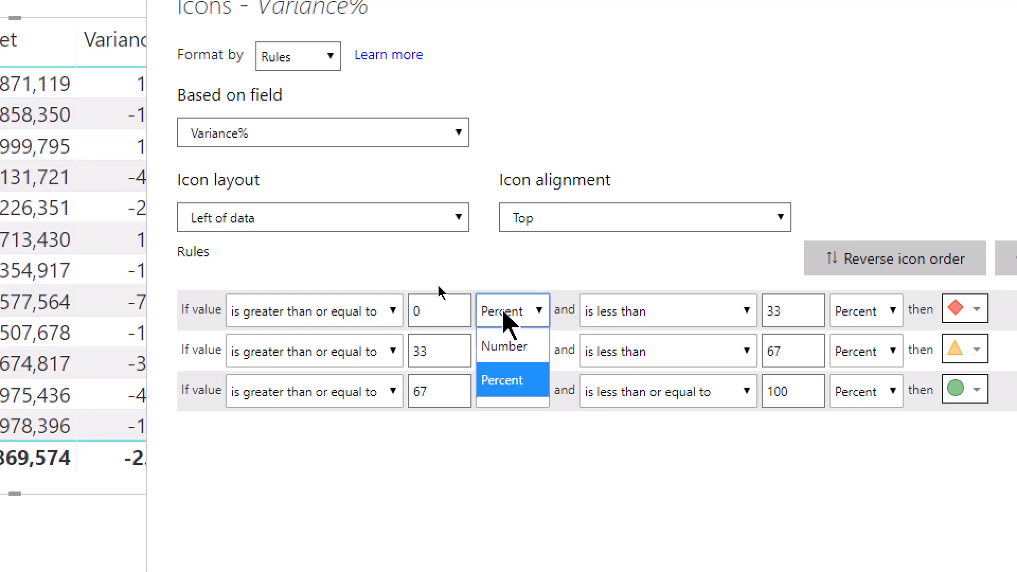
pyautogui.click(508, 315)
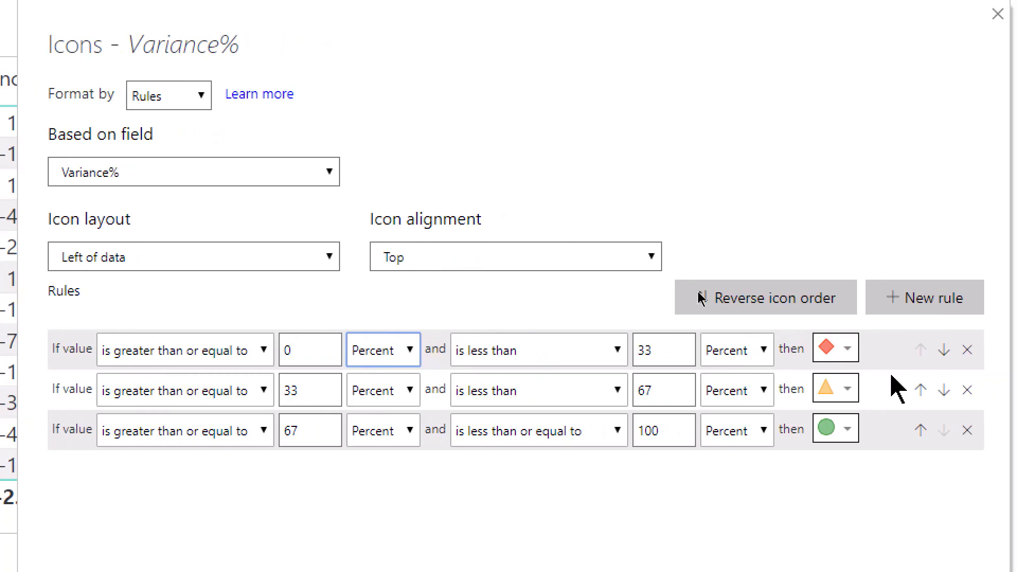
pyautogui.click(838, 361)
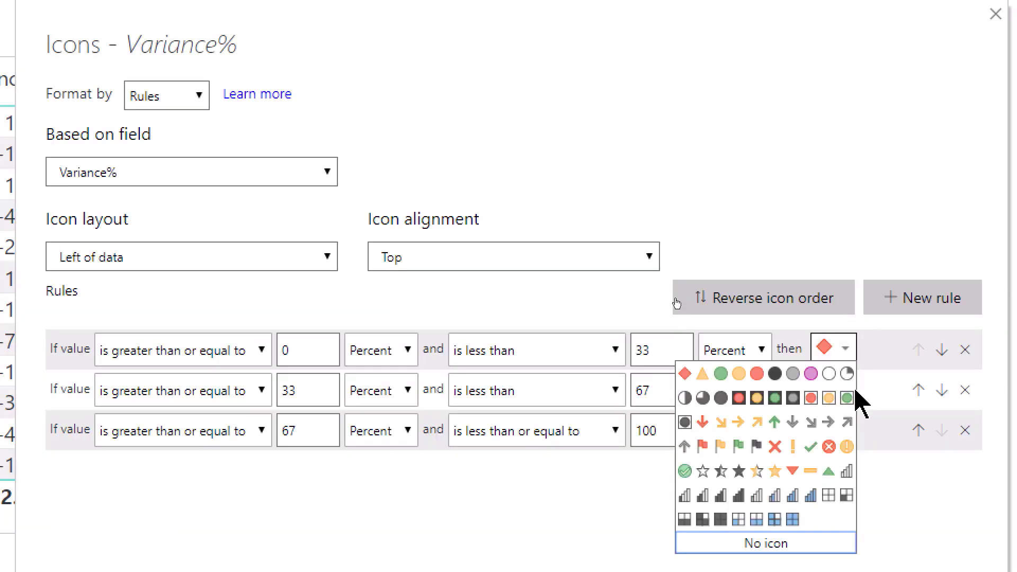
pyautogui.click(846, 352)
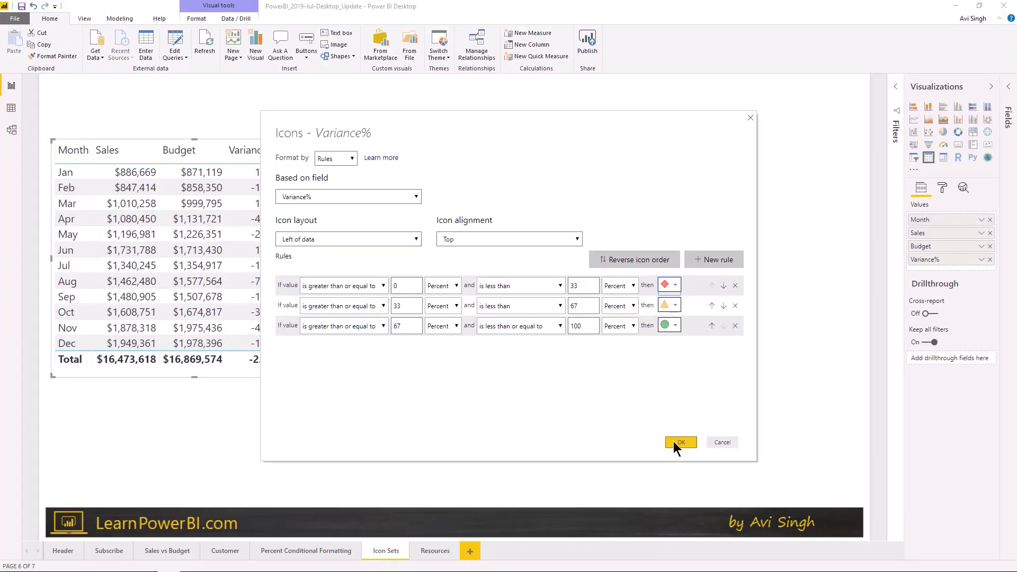
# - Apply the red, yellow and green icon rules to the Variance% column
pyautogui.click(680, 441)
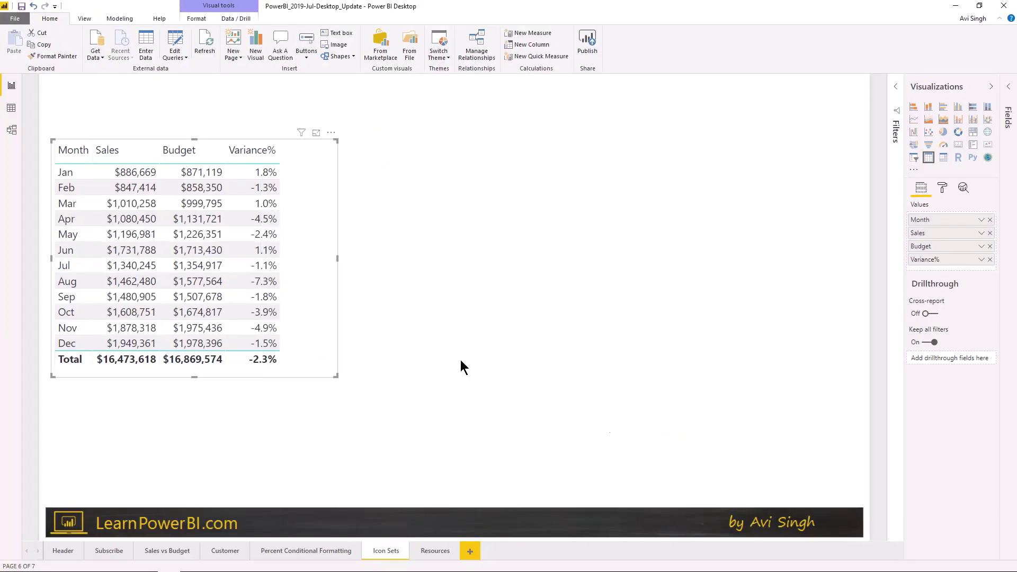